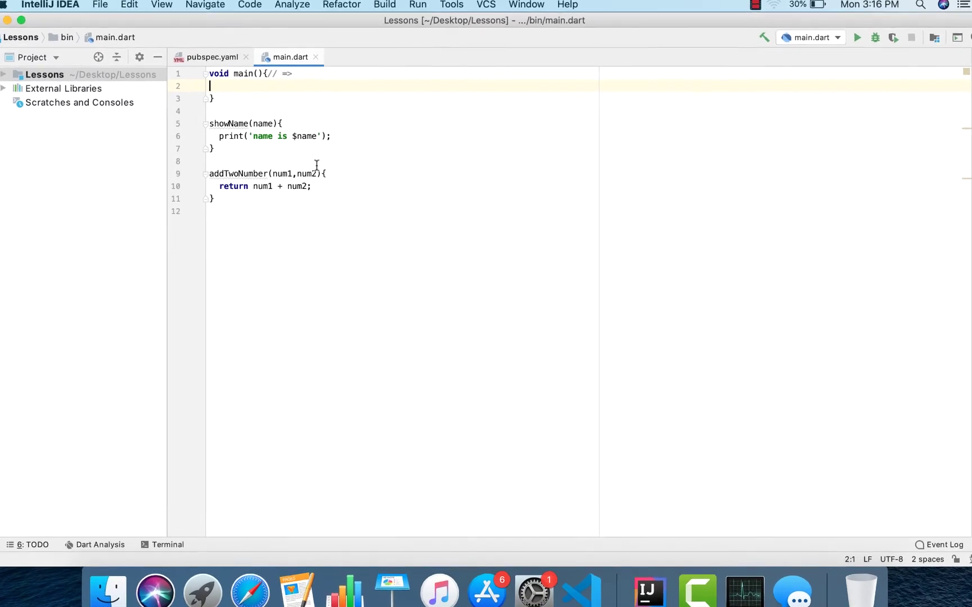
# - Highlight the arrow symbol in the comment and the showName function body
pyautogui.moveTo(275, 72); pyautogui.dragTo(287, 71)
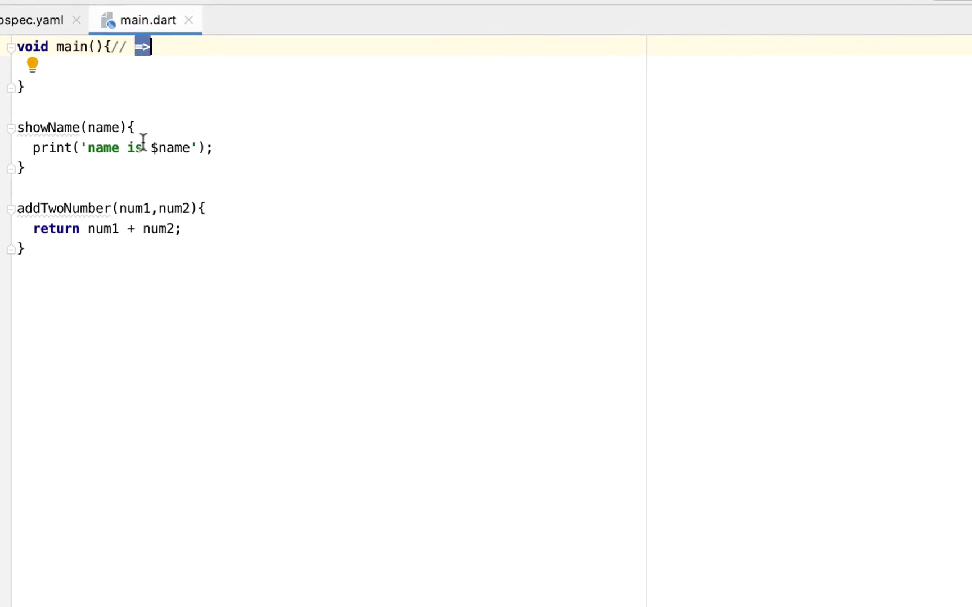
pyautogui.click(152, 72)
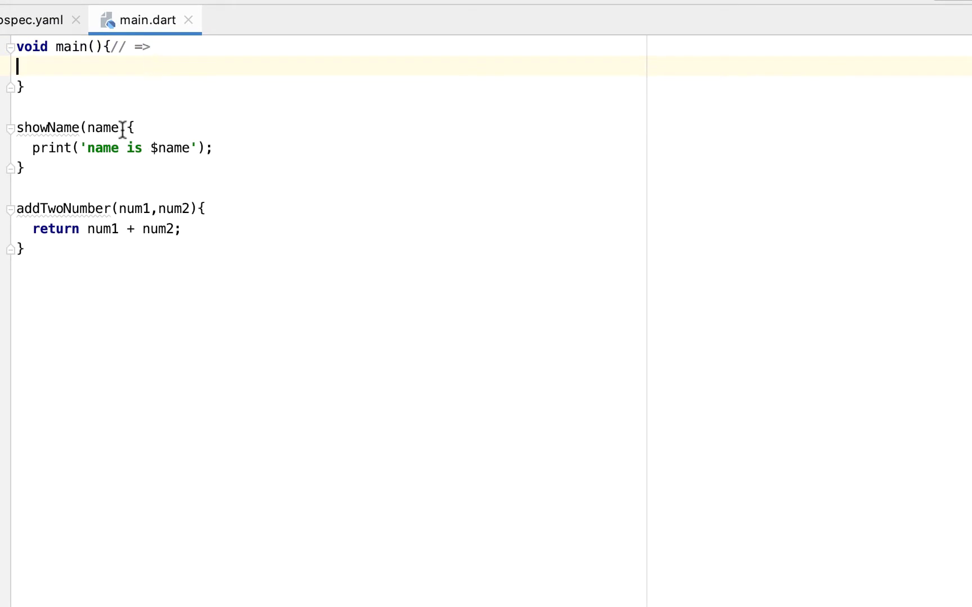
pyautogui.click(25, 147)
pyautogui.hotkey('shift', 'Down')
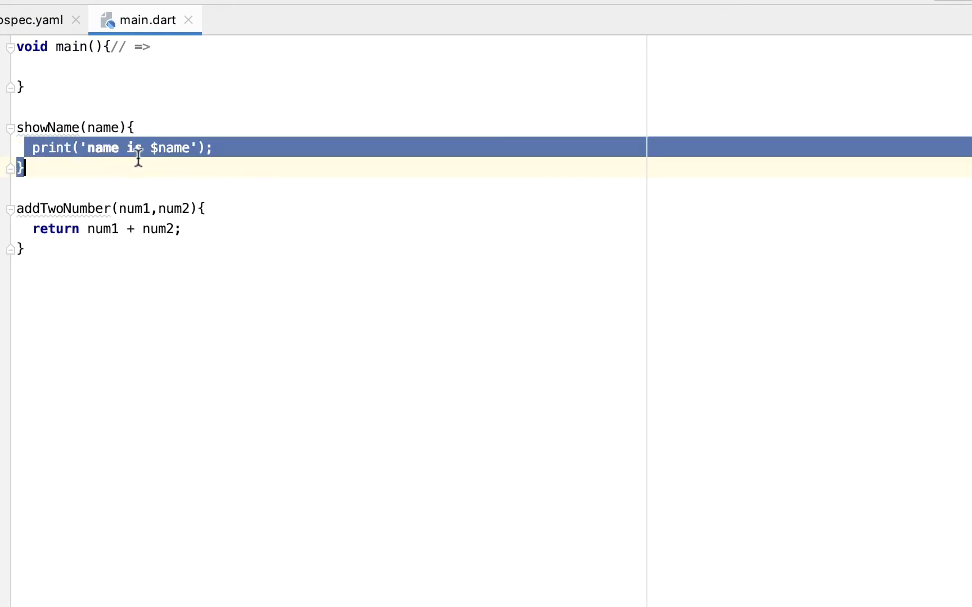
pyautogui.click(142, 120)
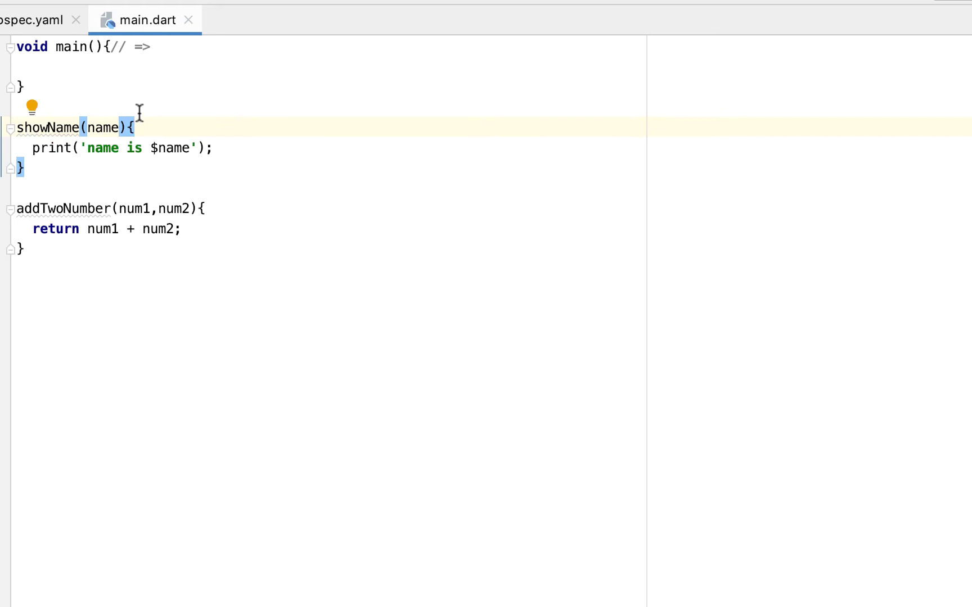
pyautogui.moveTo(135, 46); pyautogui.dragTo(164, 46)
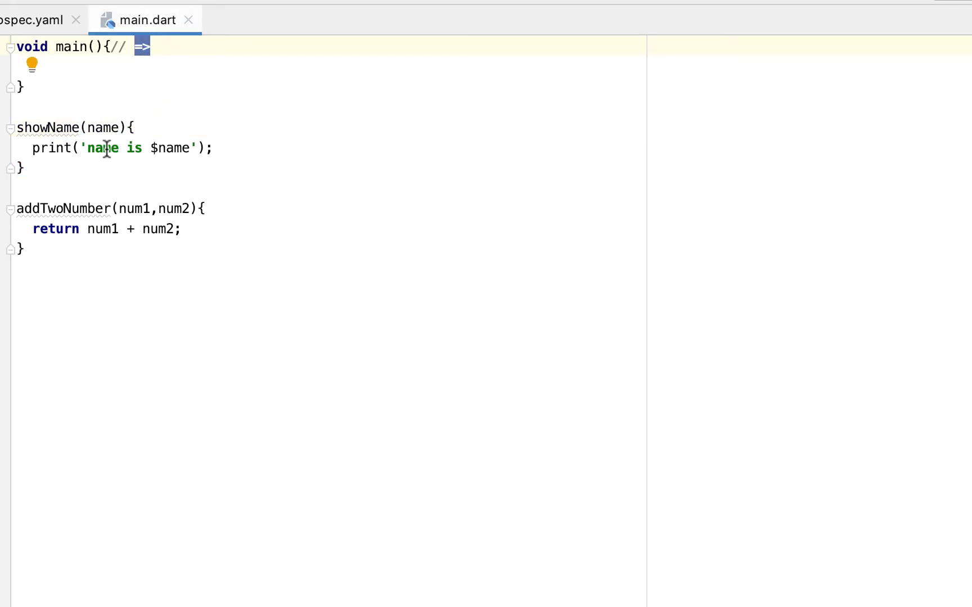
# - Delete the closing brace after showName's print statement
pyautogui.click(127, 125)
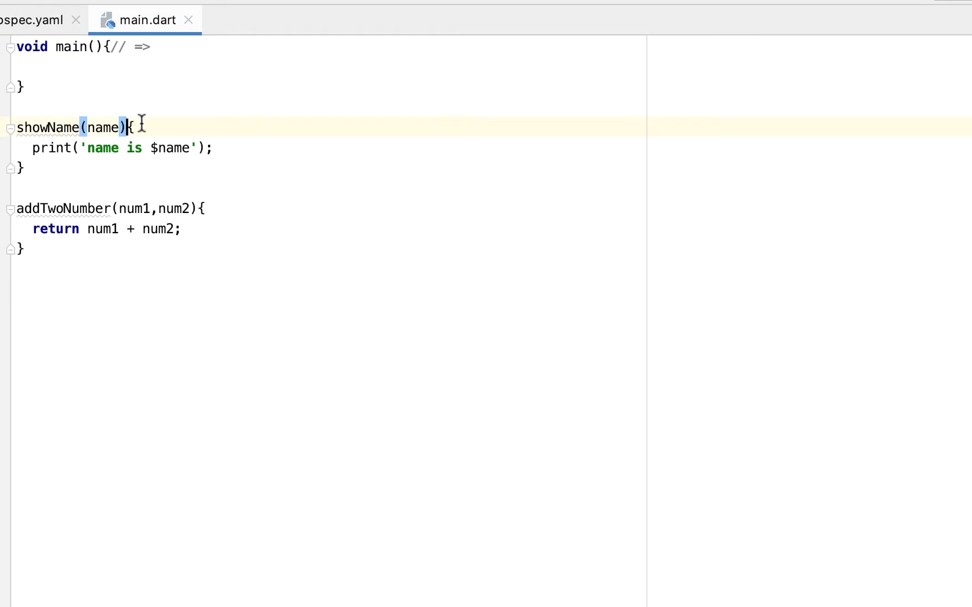
pyautogui.click(63, 126)
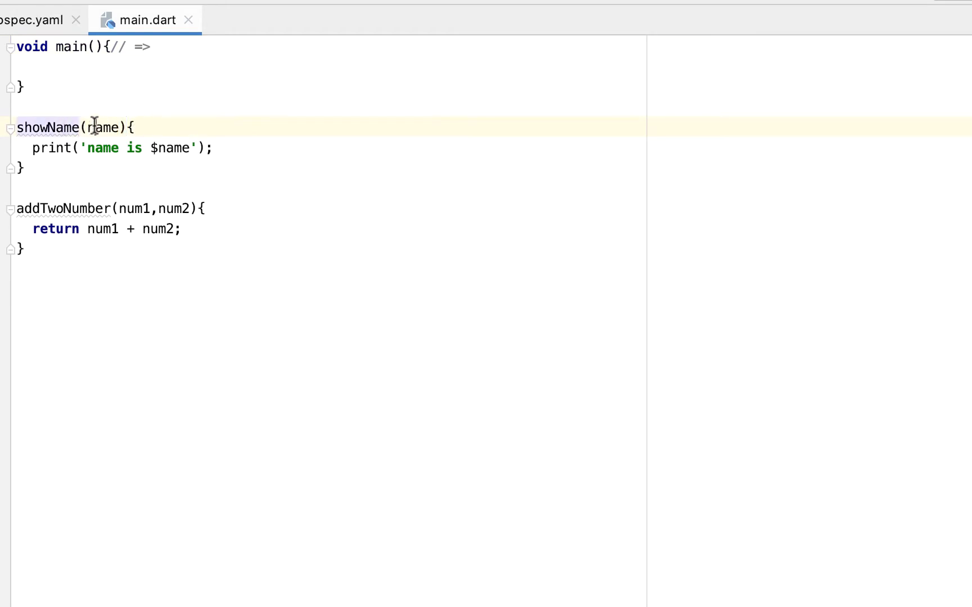
pyautogui.click(95, 127)
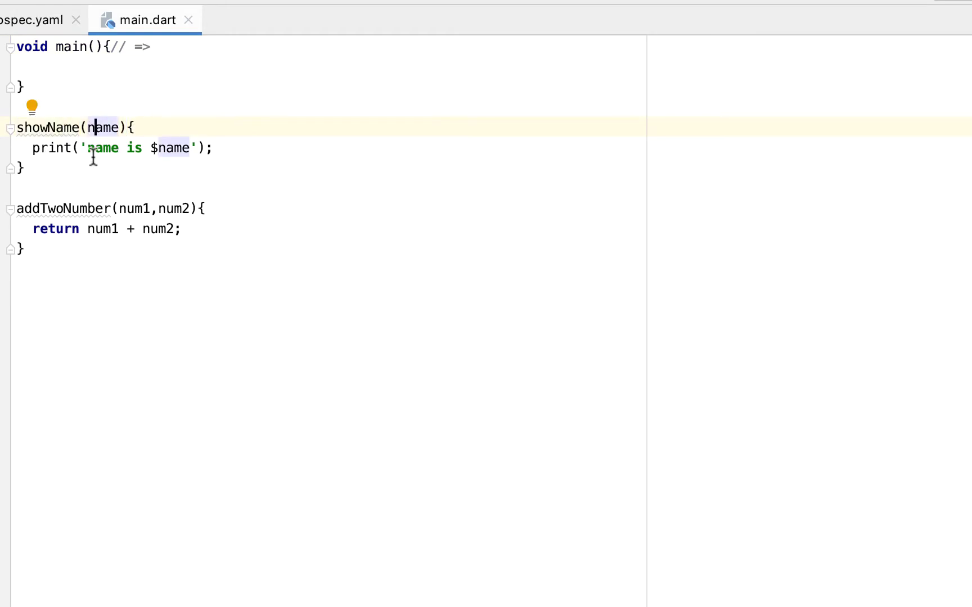
pyautogui.moveTo(27, 149); pyautogui.dragTo(225, 146)
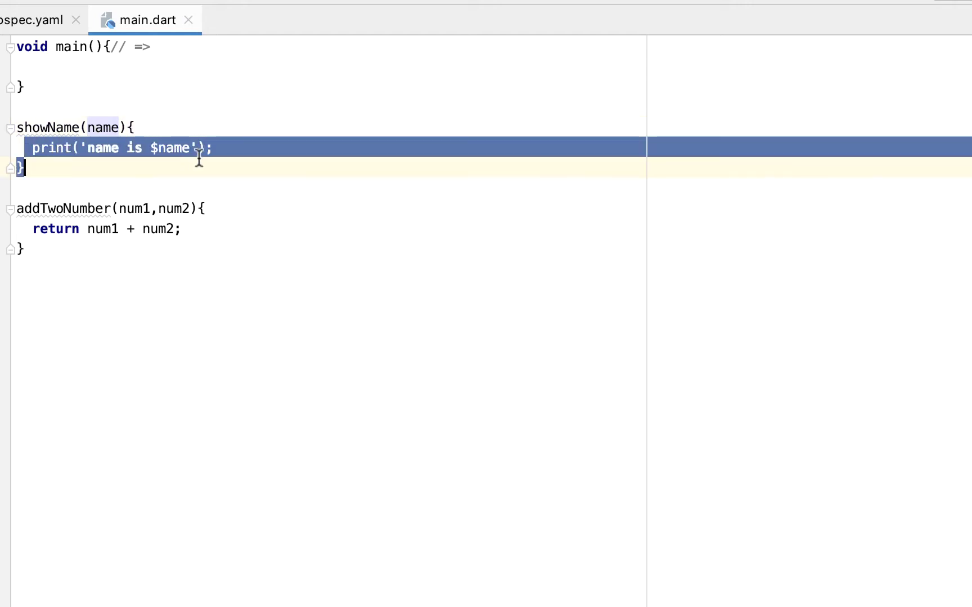
pyautogui.click(158, 129)
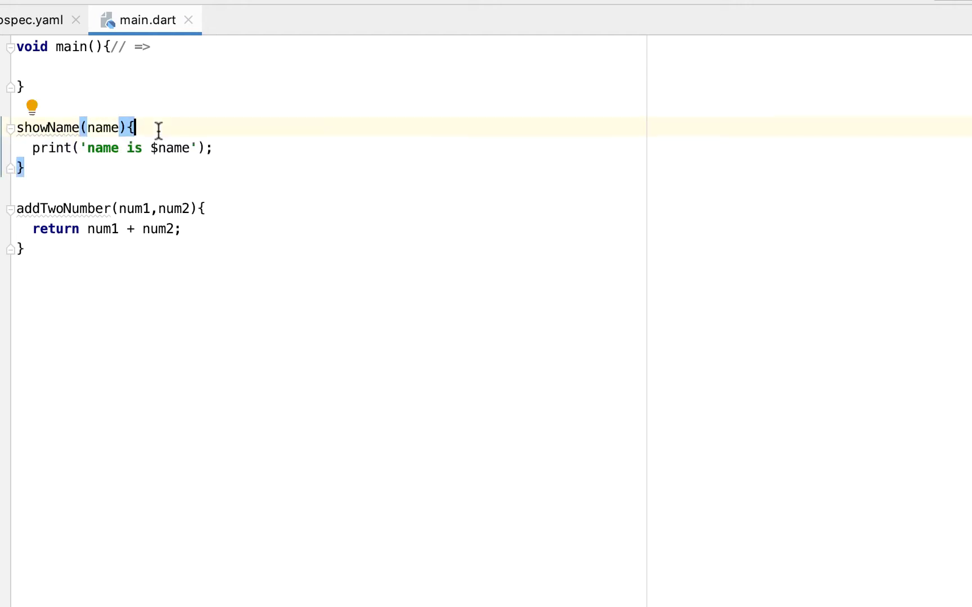
pyautogui.click(39, 167)
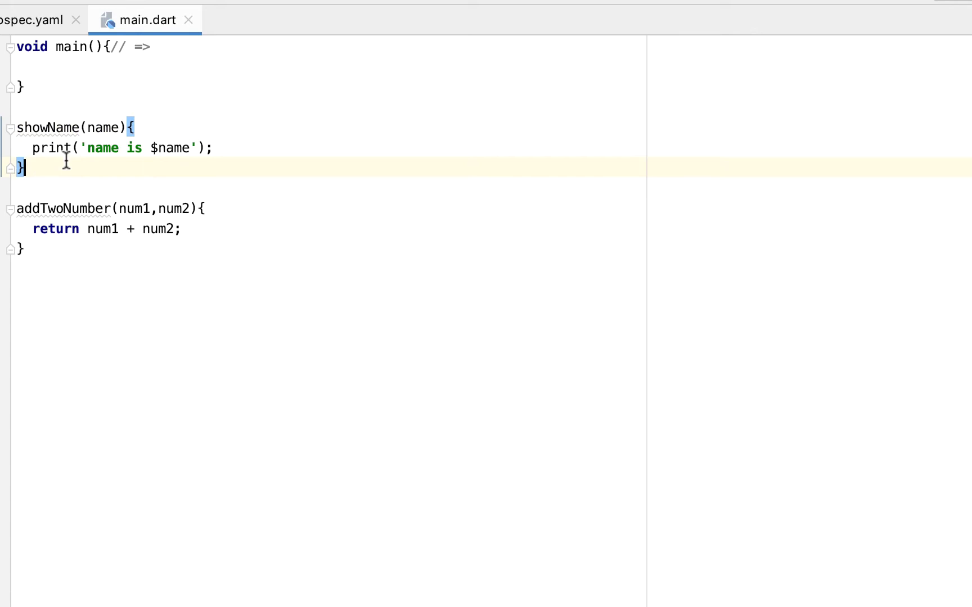
pyautogui.press('BackSpace')
# - Delete showName's opening brace and join print('name is $name'); onto the signature line
pyautogui.click(156, 126)
pyautogui.press('BackSpace')
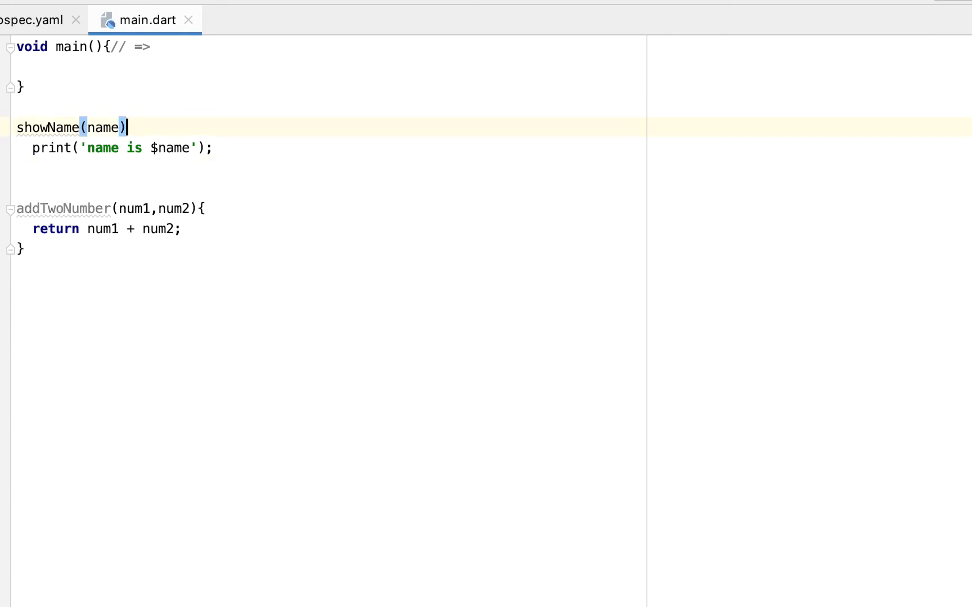
pyautogui.write(' =>')
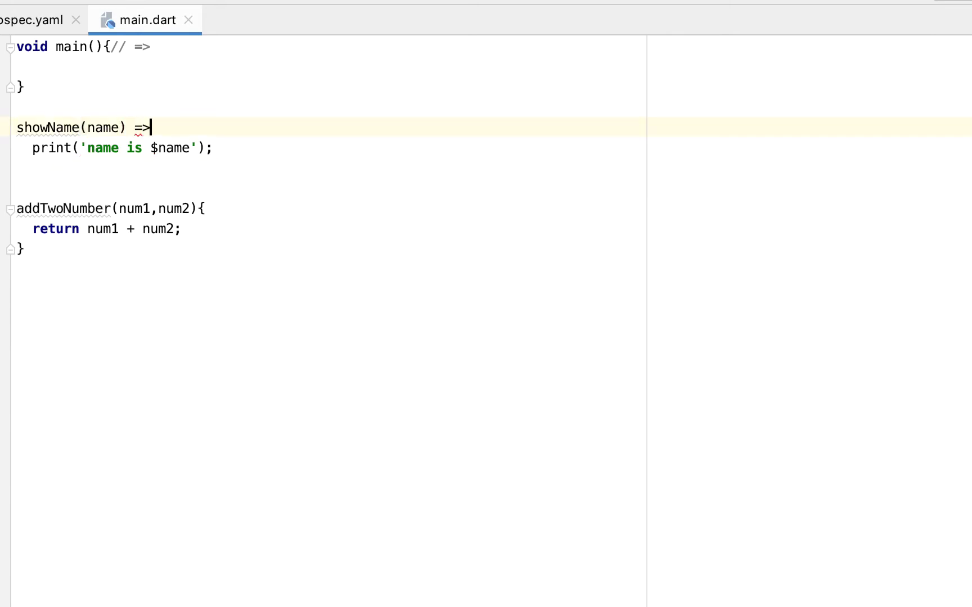
pyautogui.press('BackSpace')
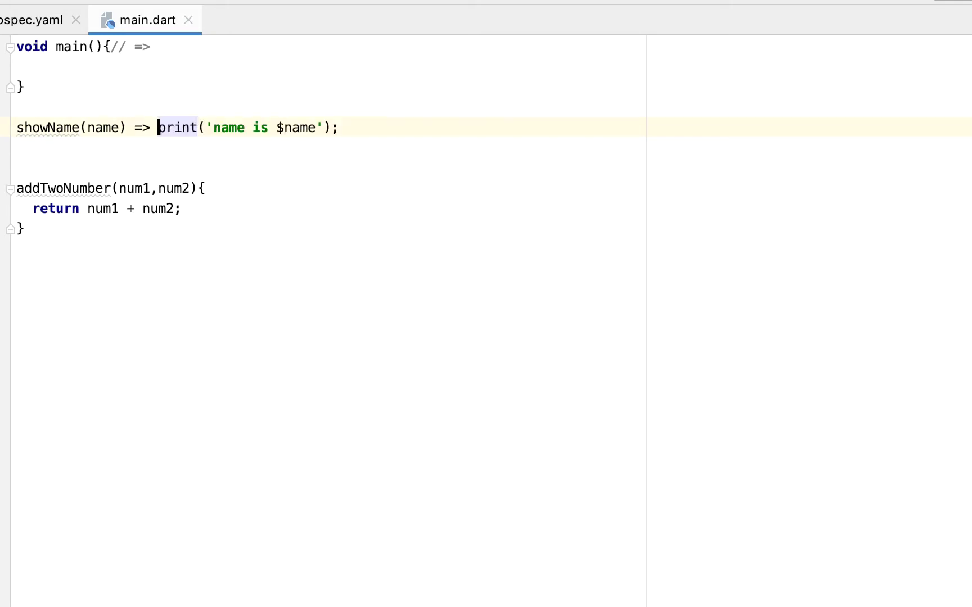
pyautogui.click(171, 79)
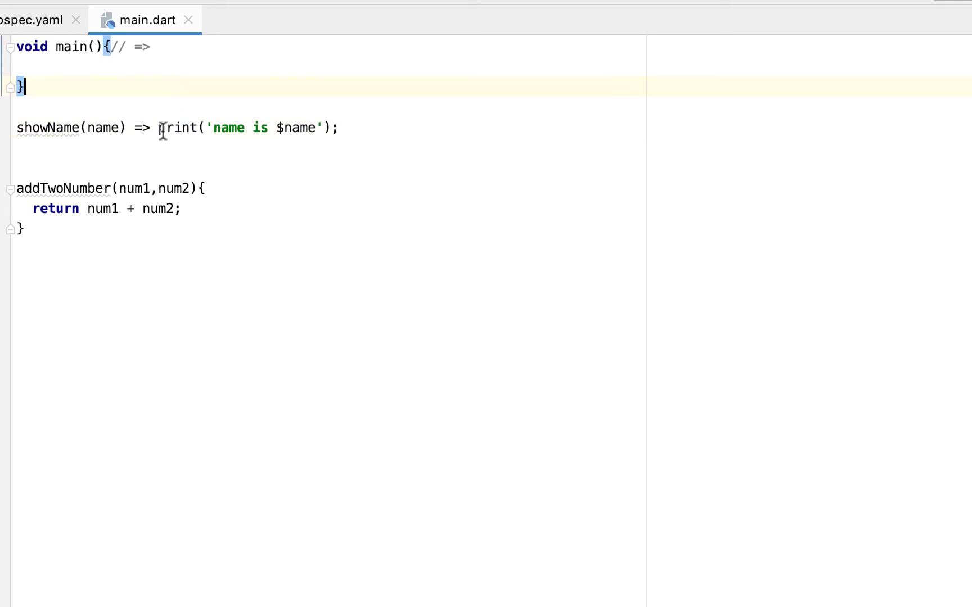
pyautogui.moveTo(165, 130); pyautogui.dragTo(215, 141)
pyautogui.click(251, 140)
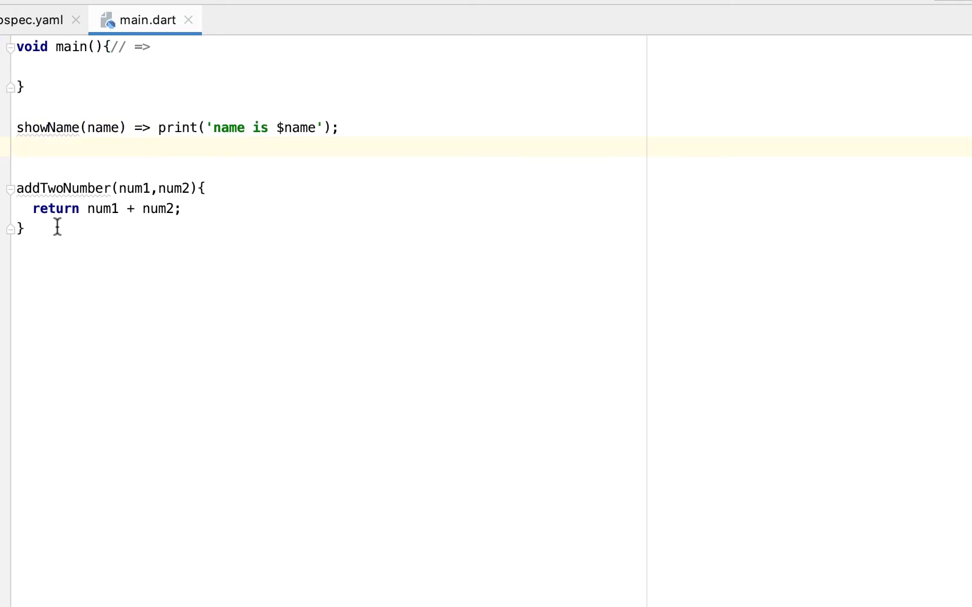
# - Delete the closing brace of addTwoNumber(num1,num2), keeping its return line
pyautogui.click(135, 188)
pyautogui.click(192, 188)
pyautogui.doubleClick(50, 209)
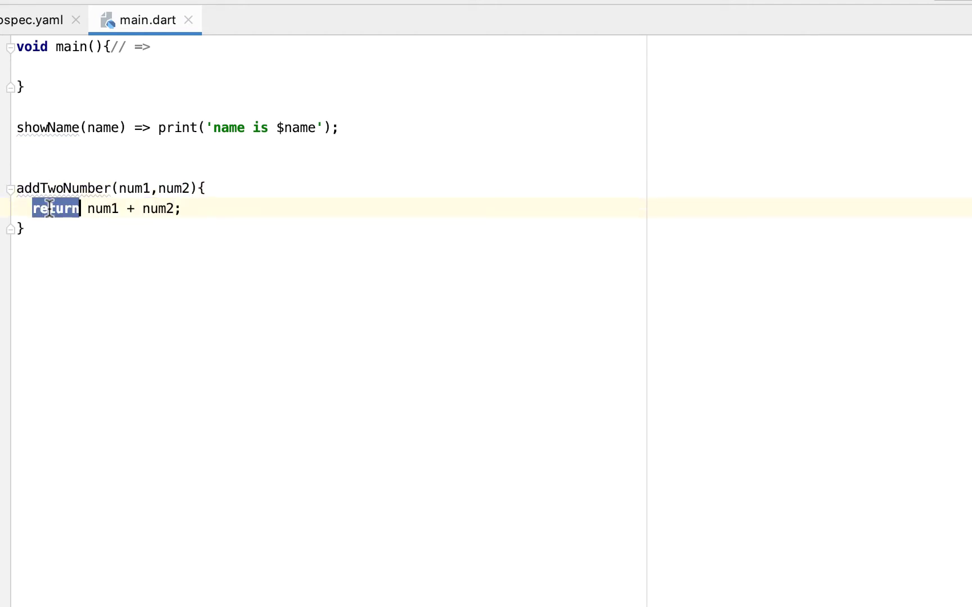
pyautogui.click(148, 188)
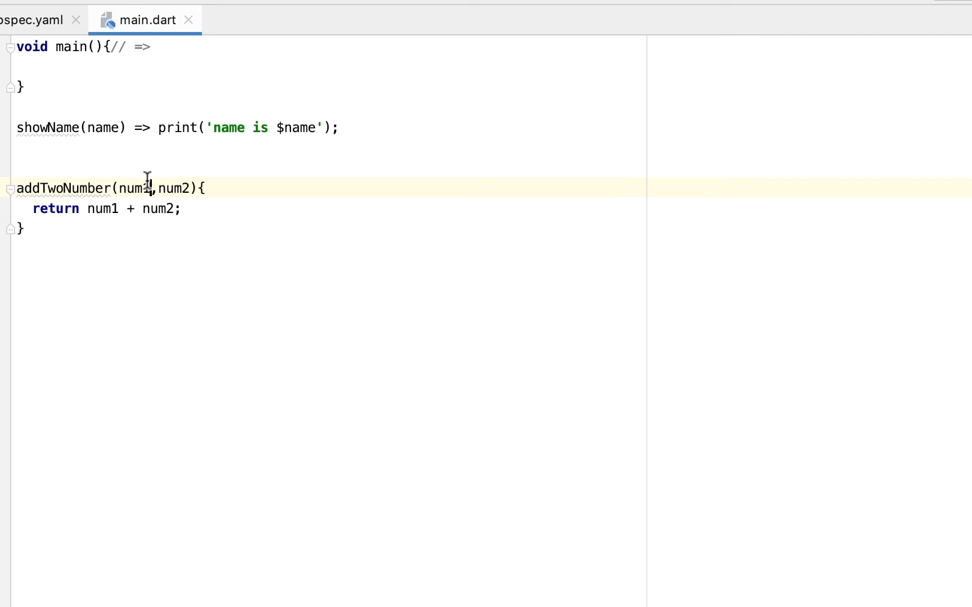
pyautogui.click(166, 188)
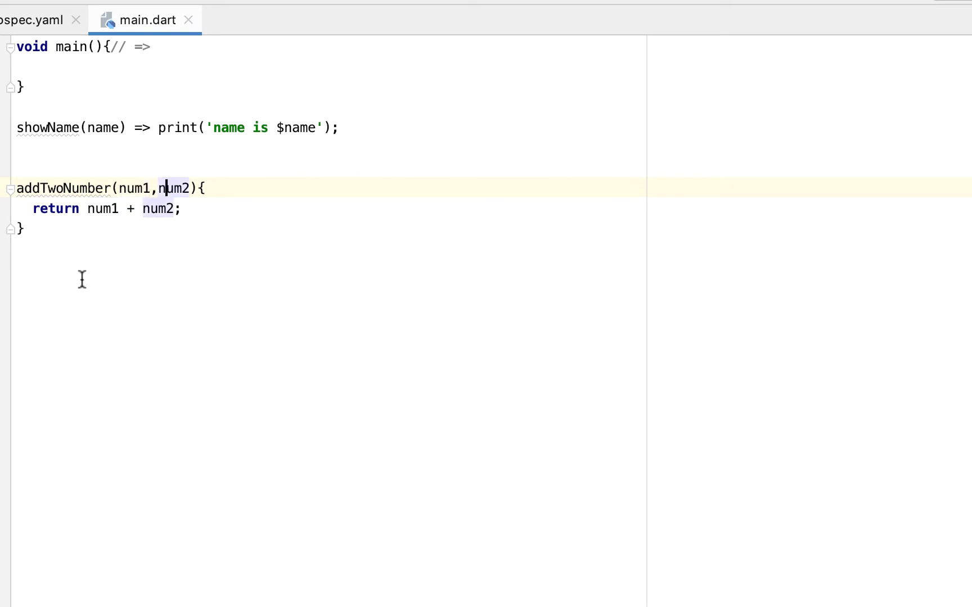
pyautogui.click(53, 230)
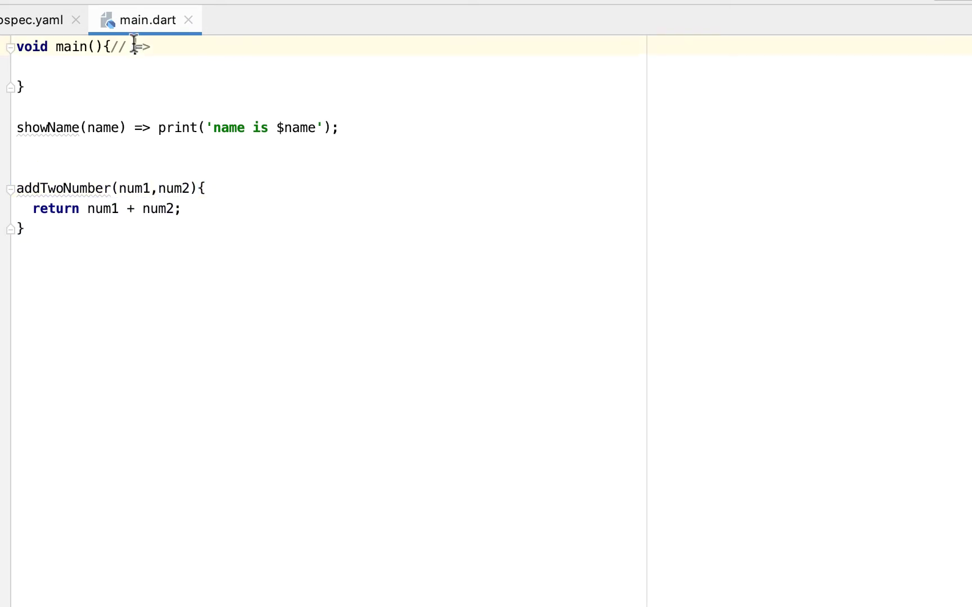
pyautogui.moveTo(134, 46); pyautogui.dragTo(167, 46)
pyautogui.click(55, 228)
pyautogui.press('BackSpace')
# - Remove addTwoNumber's opening brace and 'return' keyword, leaving addTwoNumber(num1,num2) => num1 + num2;
pyautogui.click(226, 188)
pyautogui.press('BackSpace')
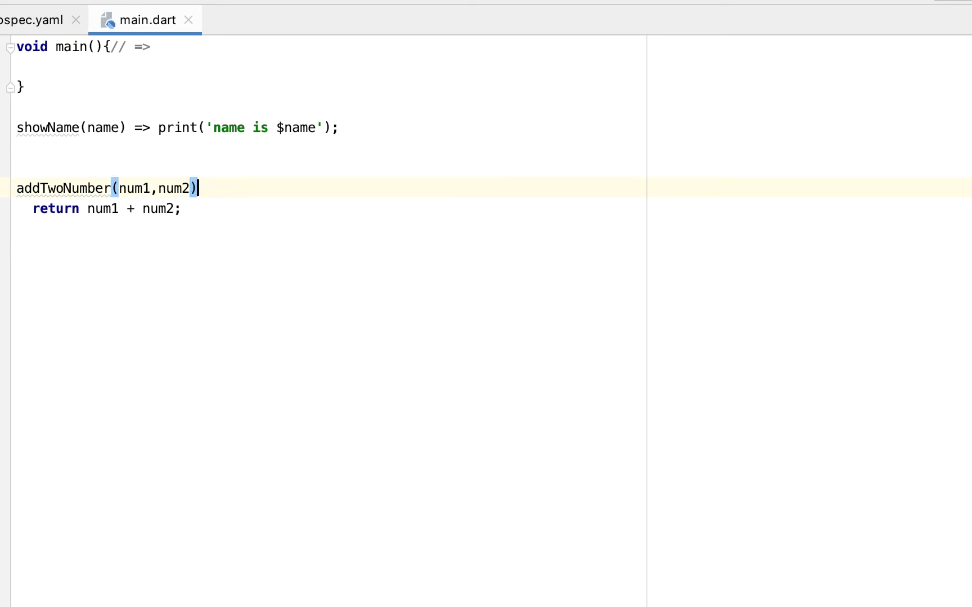
pyautogui.write(' =>')
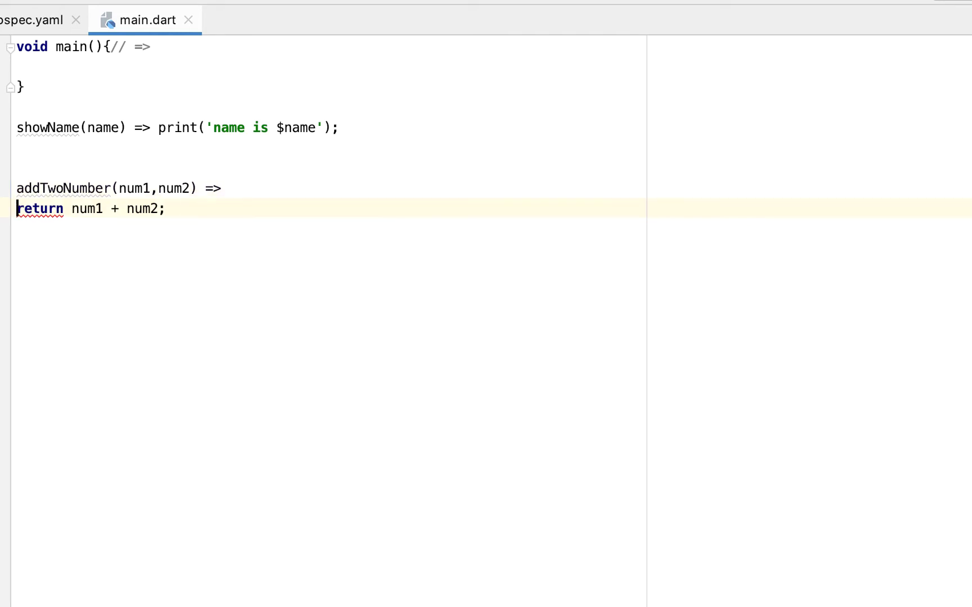
pyautogui.press('BackSpace')
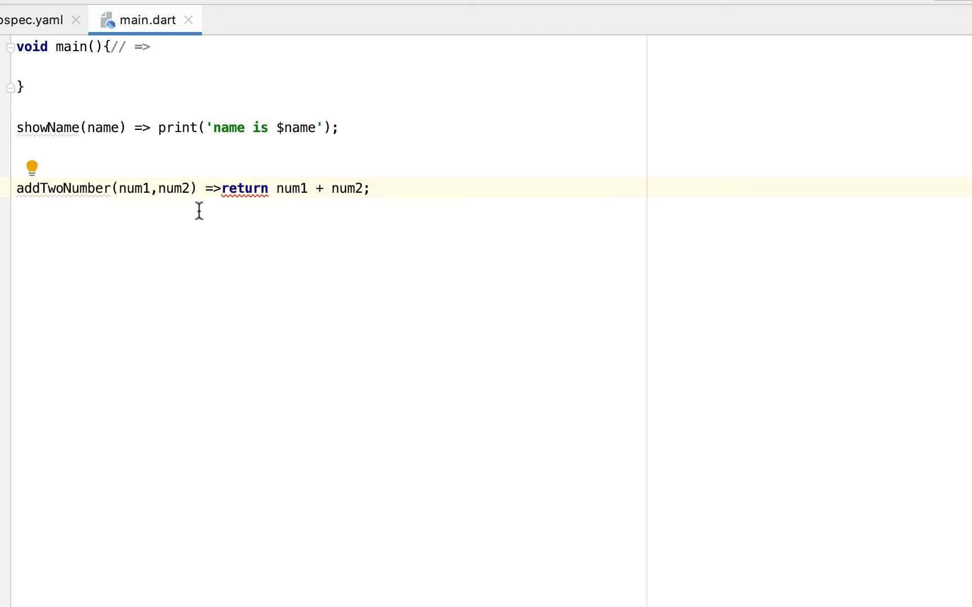
pyautogui.doubleClick(235, 188)
pyautogui.press('BackSpace')
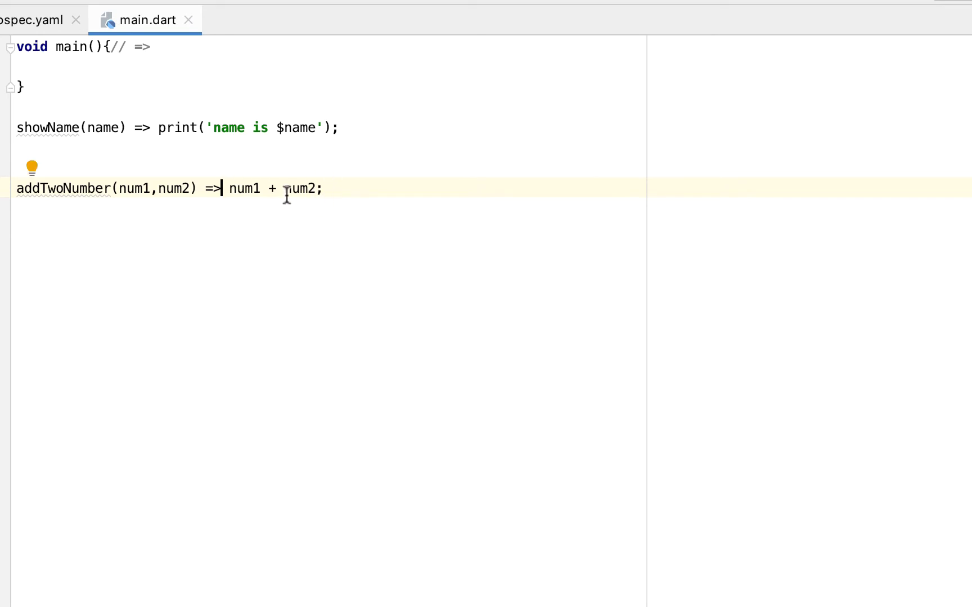
pyautogui.click(54, 68)
pyautogui.write('show')
# - Add the call showName('Mg Mg'); inside main, fixing a typo in the name
pyautogui.press('Return')
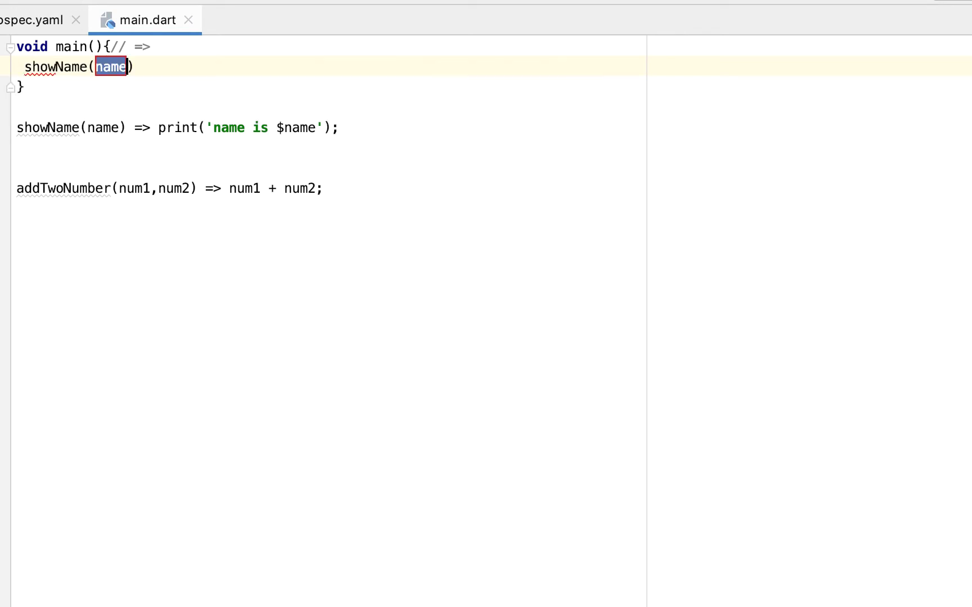
pyautogui.write("'")
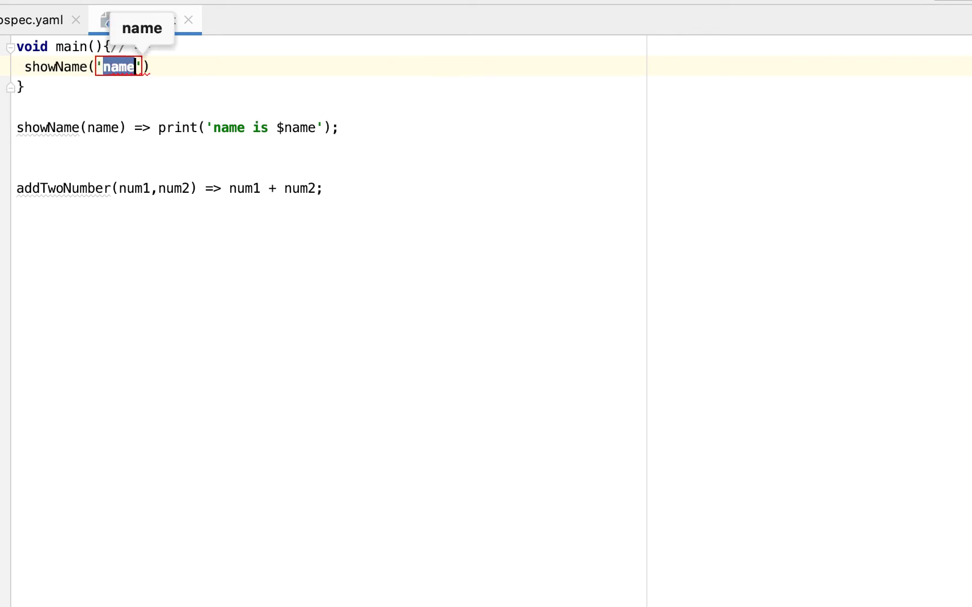
pyautogui.write('He')
pyautogui.press('BackSpace')
pyautogui.press('BackSpace')
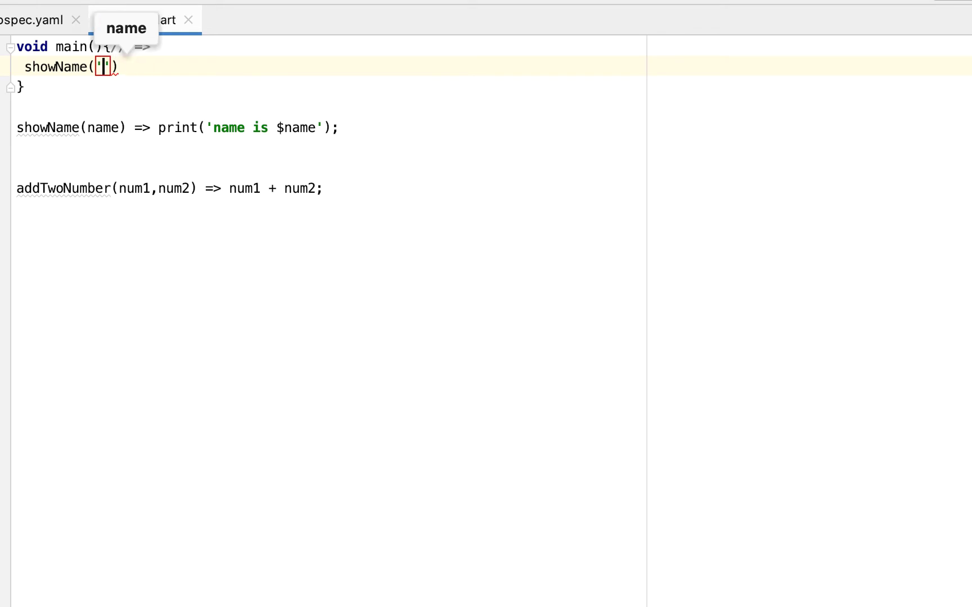
pyautogui.write('Mh')
pyautogui.press('BackSpace')
pyautogui.press('BackSpace')
pyautogui.write('g ')
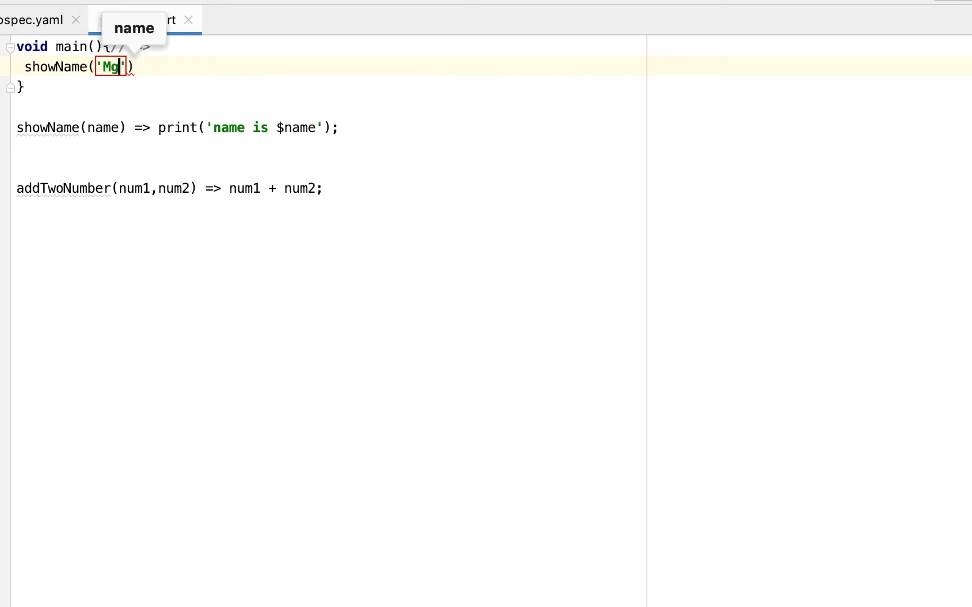
pyautogui.write('Mg')
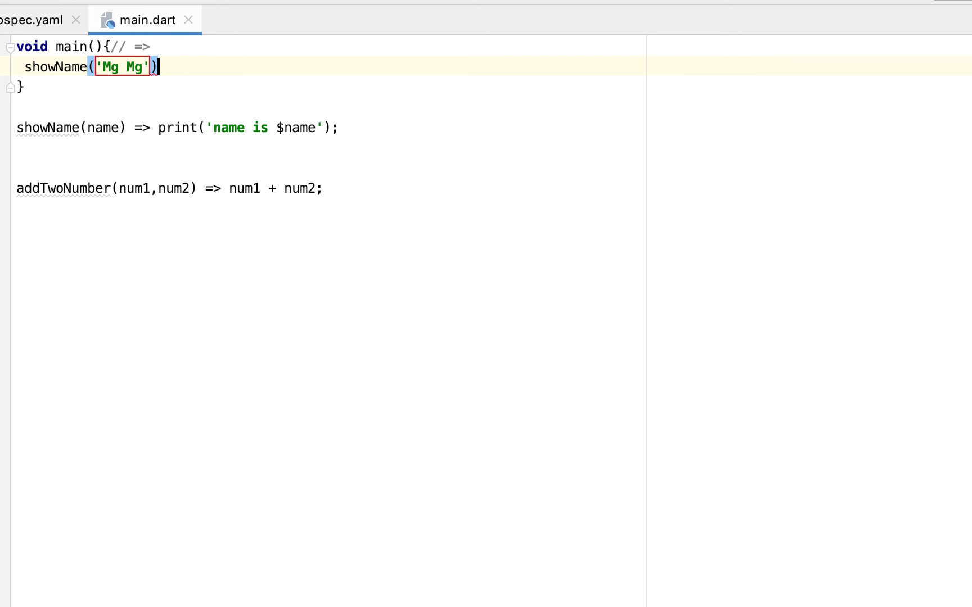
pyautogui.press('Return')
pyautogui.write(';')
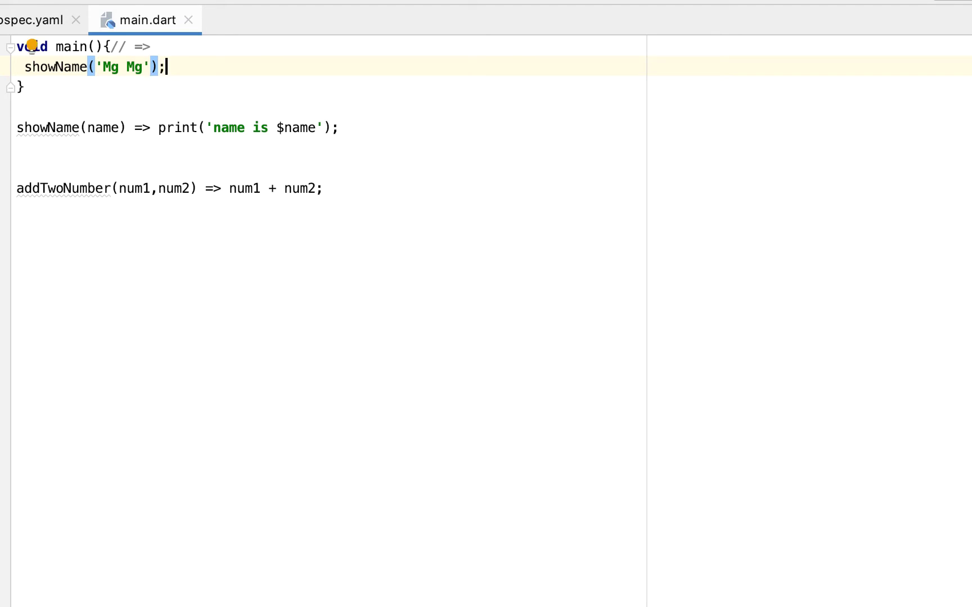
pyautogui.click(848, 39)
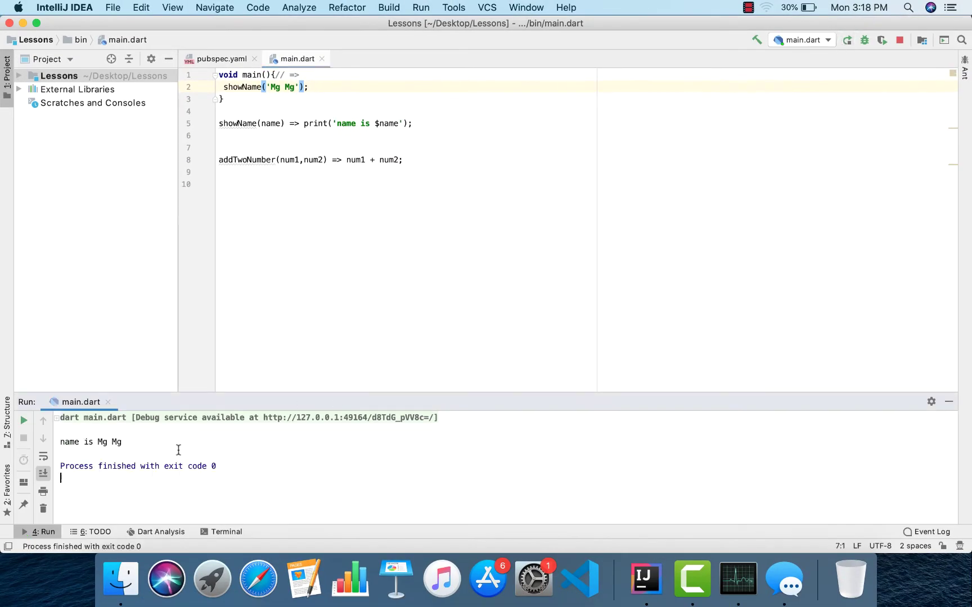
pyautogui.press('super+a')
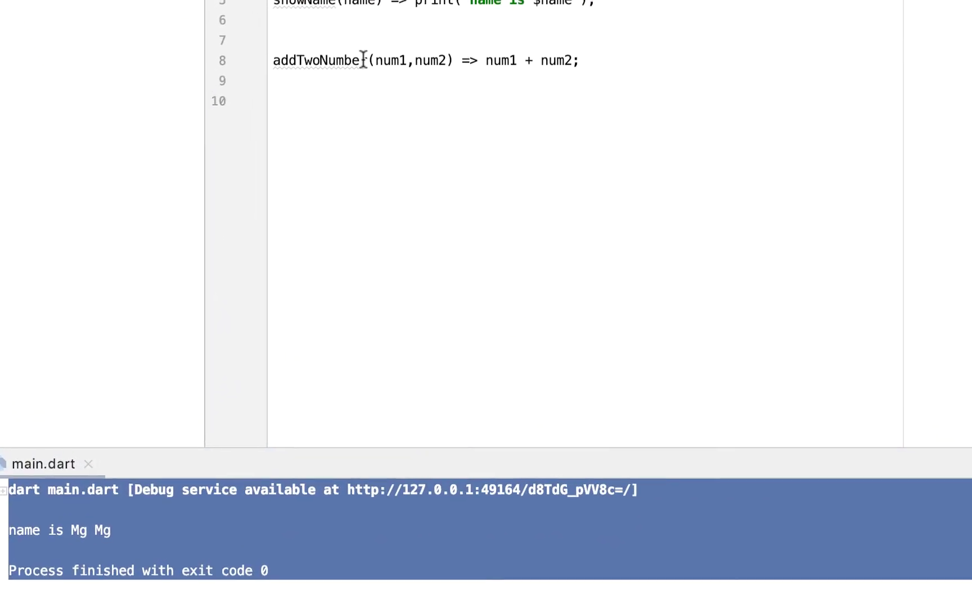
pyautogui.click(421, 60)
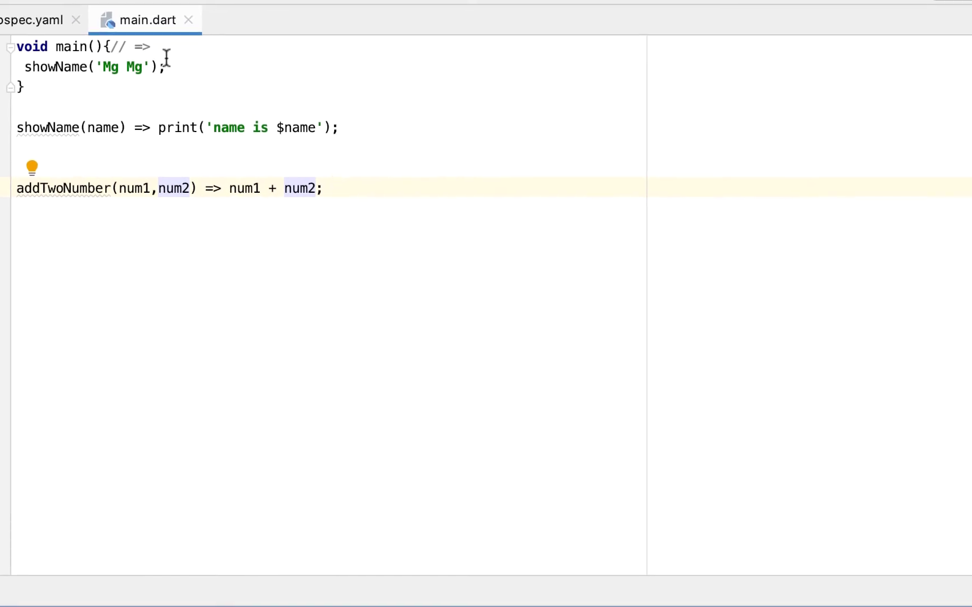
# - Add print(addTwoNumber(10, 20)); on a new line after the showName call
pyautogui.click(167, 65)
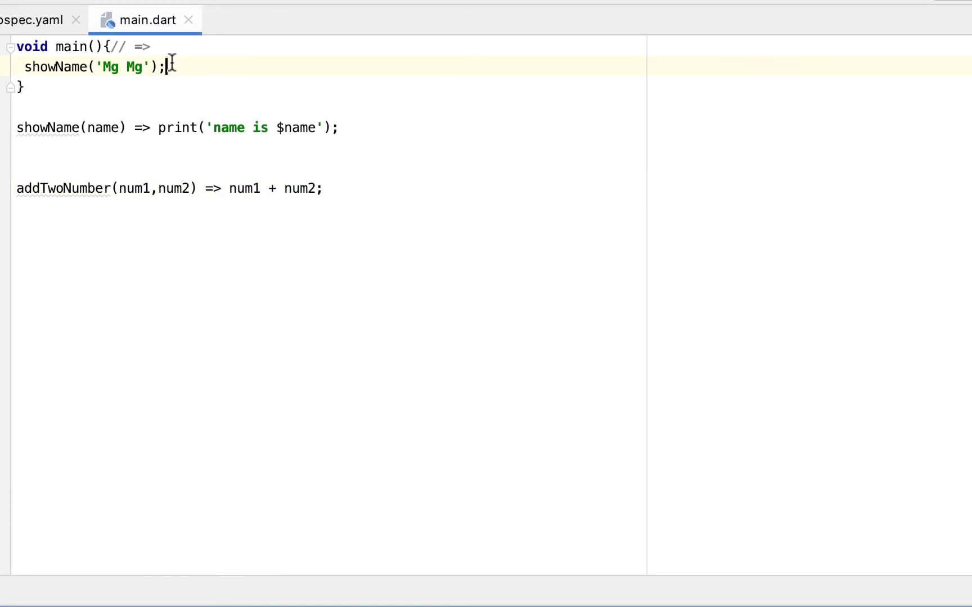
pyautogui.press('Return')
pyautogui.write('pr')
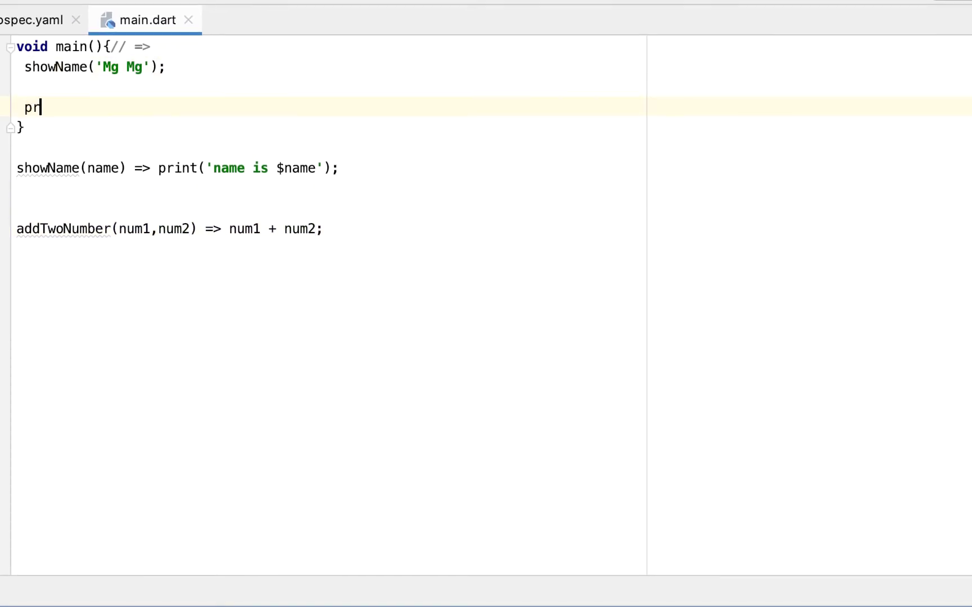
pyautogui.write('i')
pyautogui.press('Return')
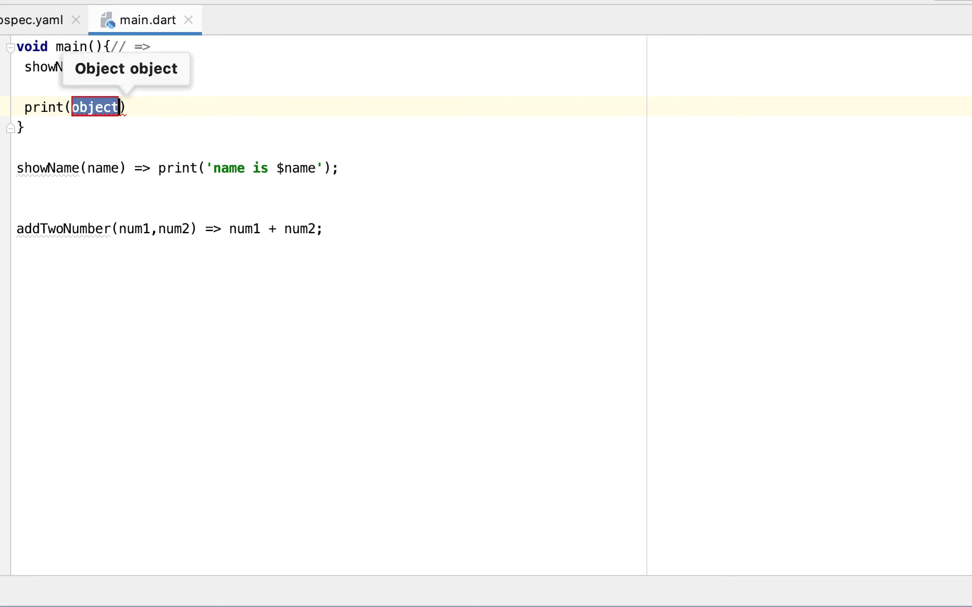
pyautogui.write('ad')
pyautogui.press('Return')
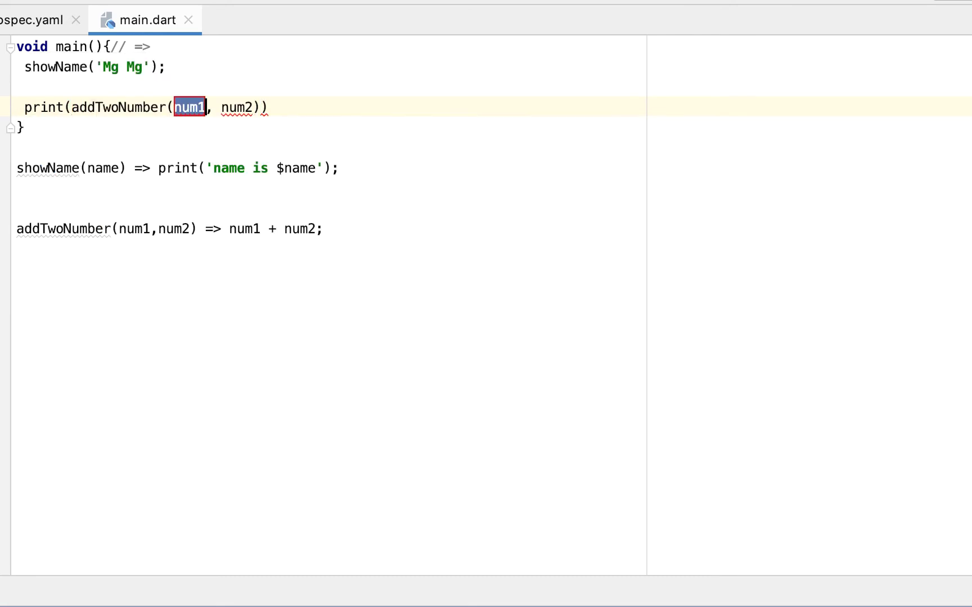
pyautogui.write('10')
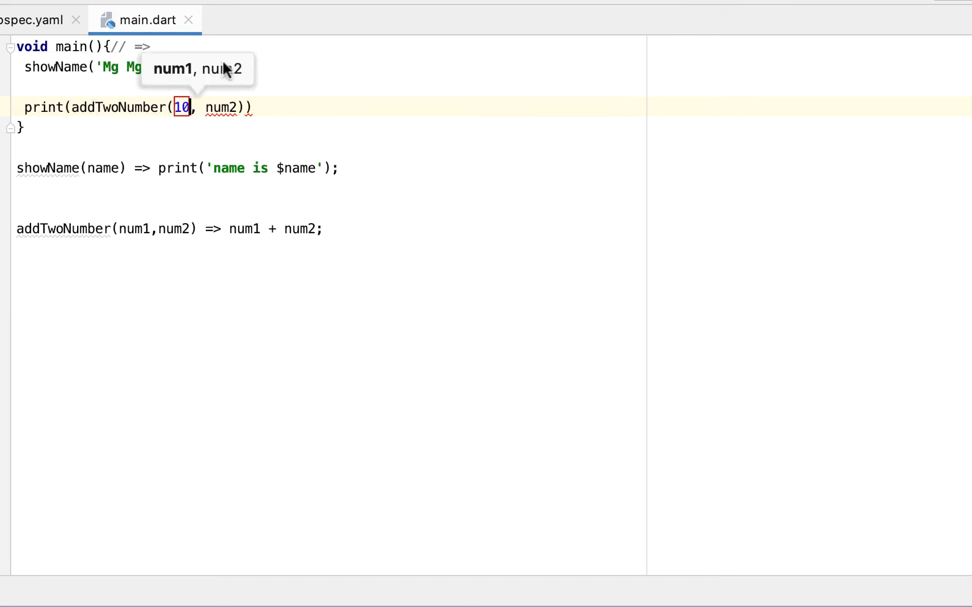
pyautogui.press('Tab')
pyautogui.write('20')
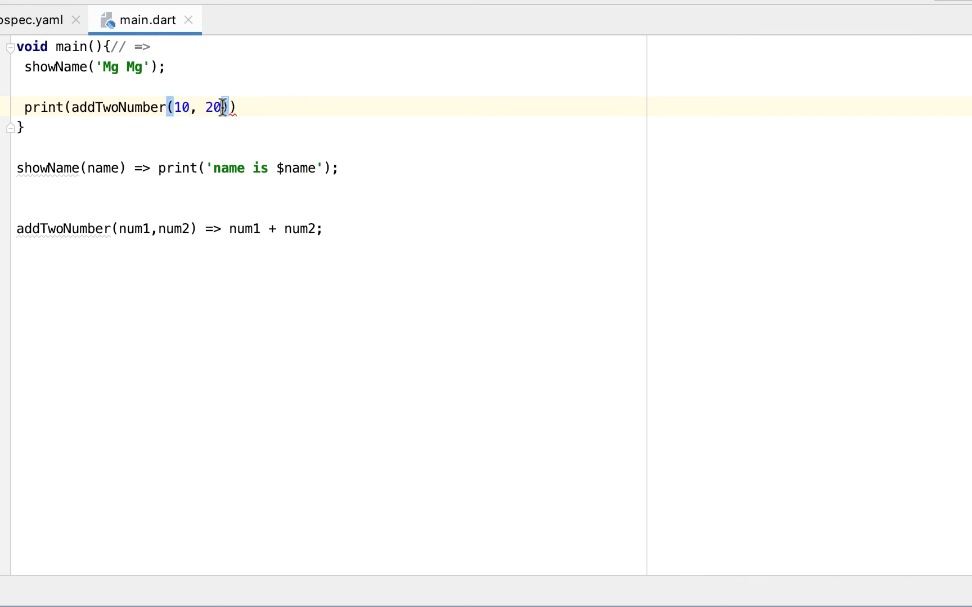
pyautogui.click(282, 99)
pyautogui.write(';')
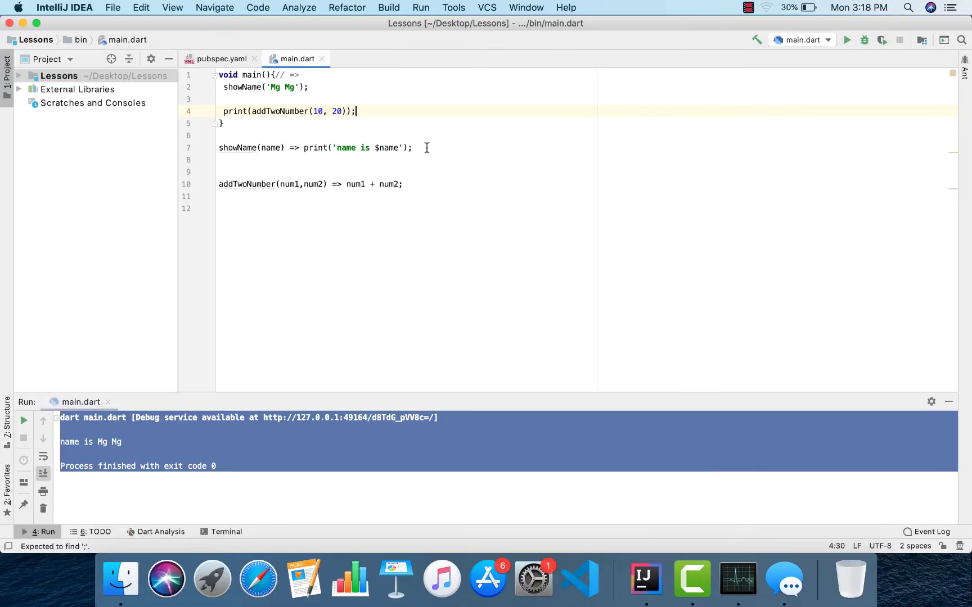
# - Rerun main.dart and select the console output showing 'name is Mg Mg' and 30
pyautogui.click(848, 40)
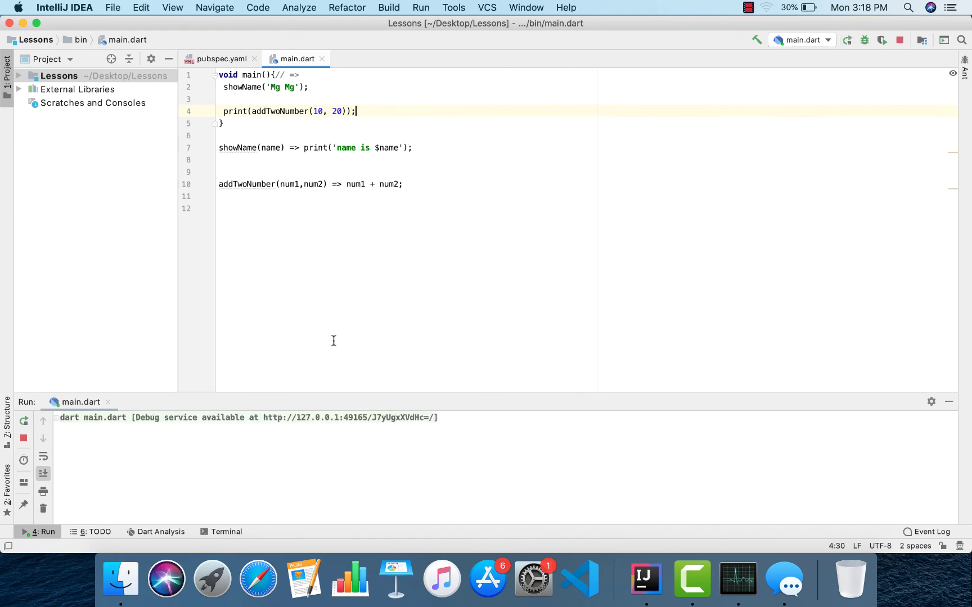
pyautogui.click(87, 459)
pyautogui.press('super+a')
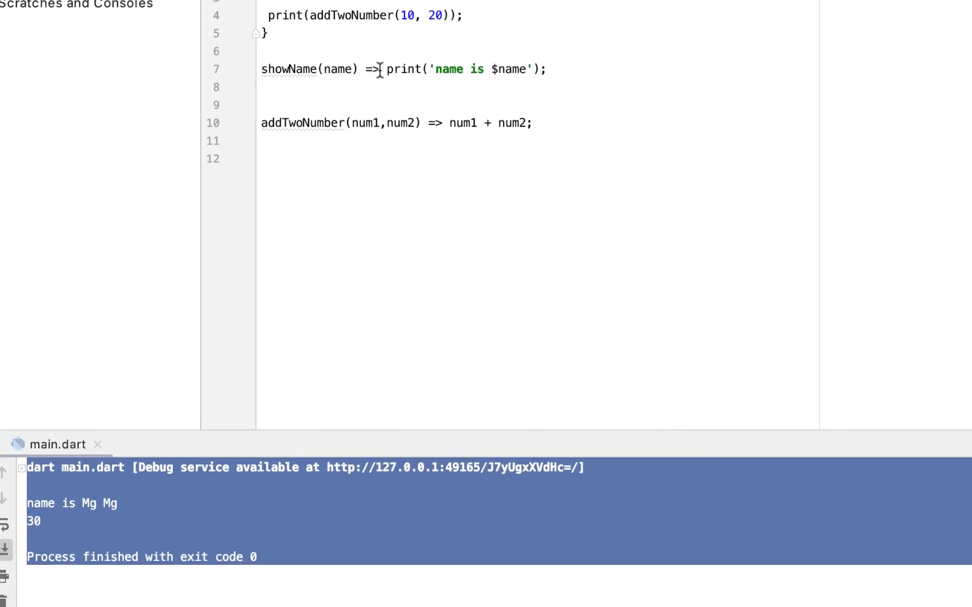
pyautogui.moveTo(354, 99); pyautogui.dragTo(393, 100)
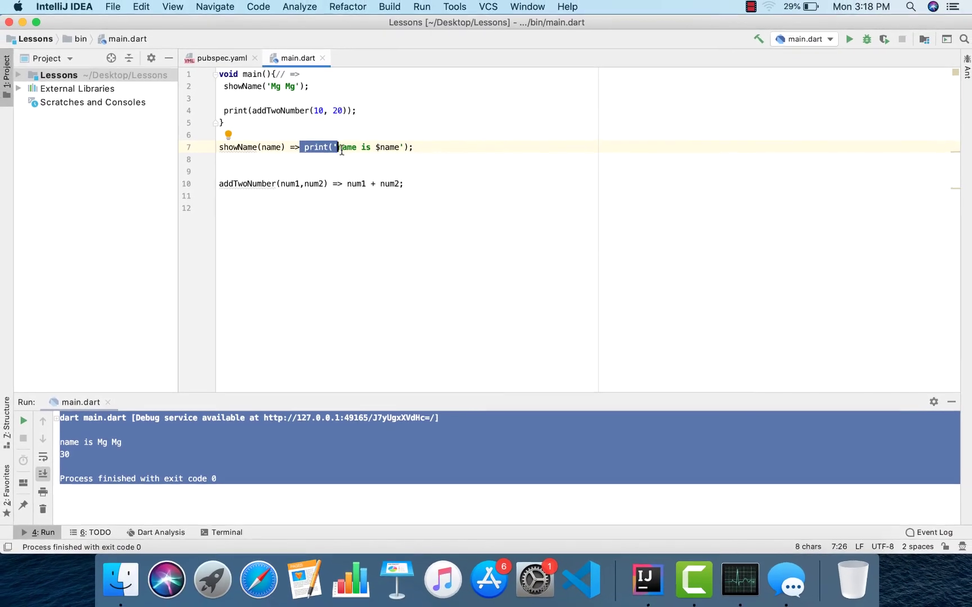
pyautogui.click(362, 161)
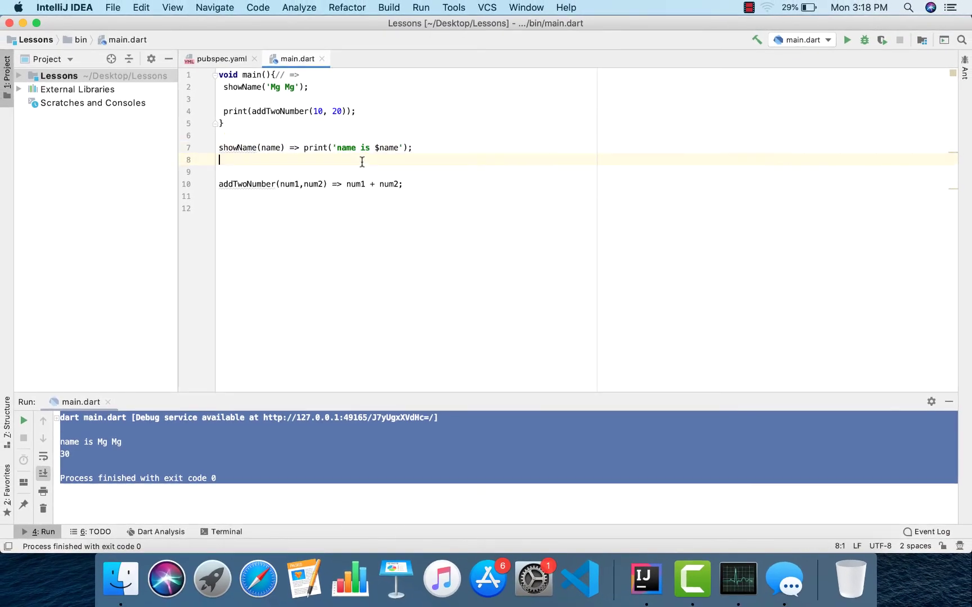
pyautogui.doubleClick(299, 146)
pyautogui.doubleClick(295, 74)
pyautogui.doubleClick(300, 86)
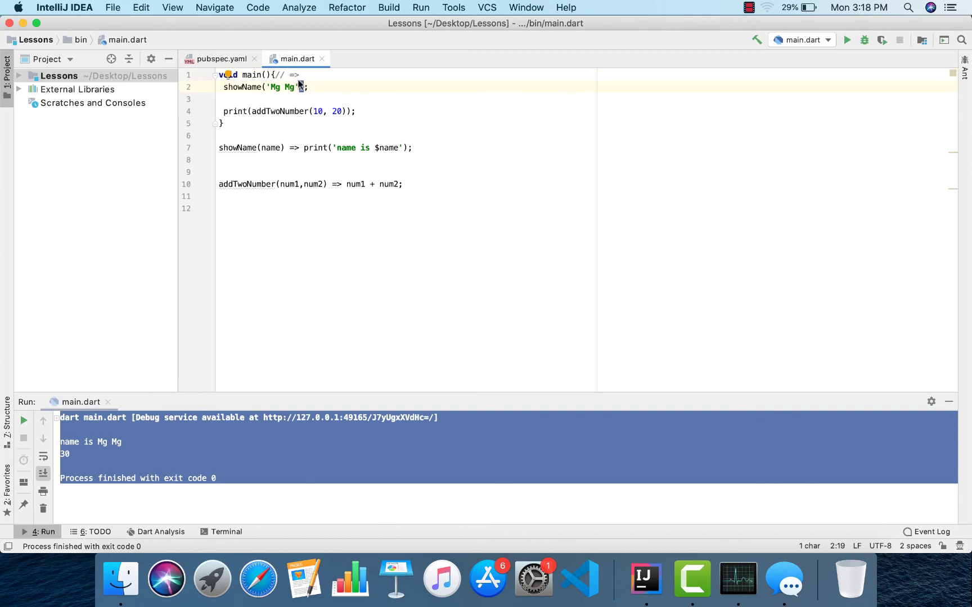